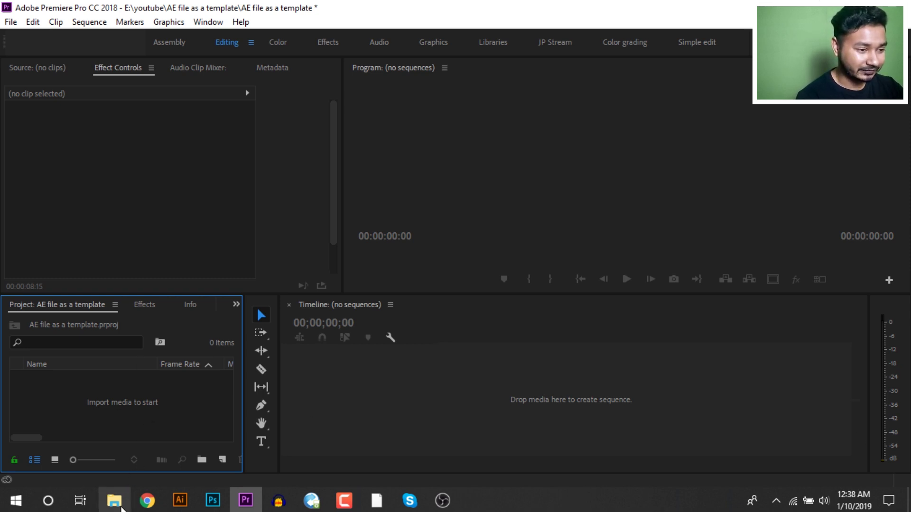
Step: In File Explorer, go to the AE file as a template folder and open Sample footage
click(114, 500)
click(238, 199)
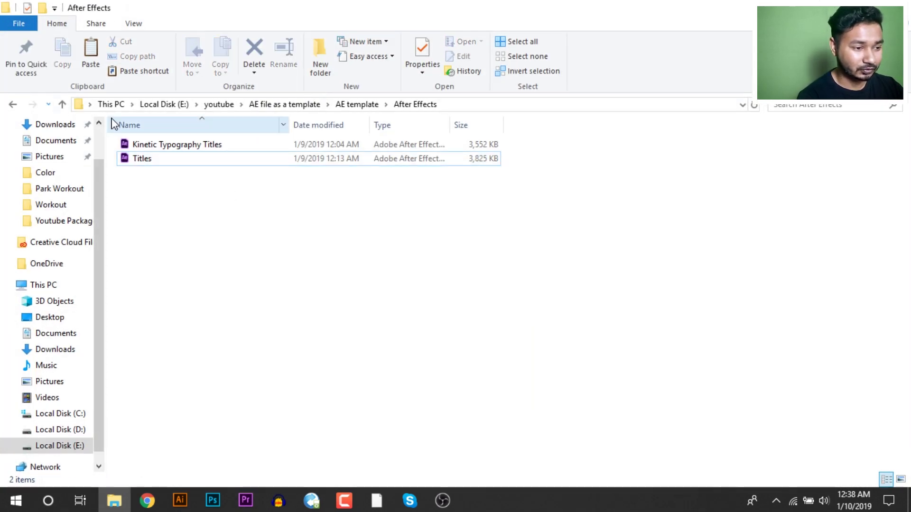
click(62, 104)
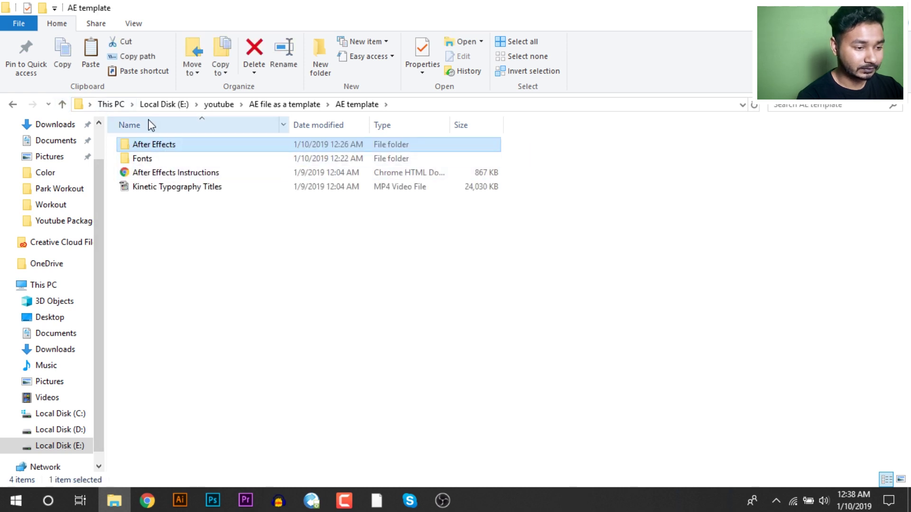
click(266, 105)
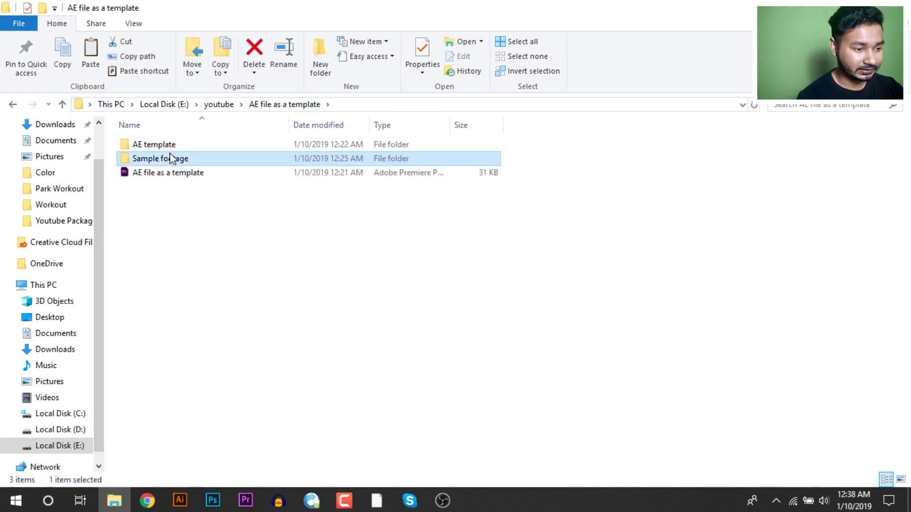
double_click(170, 158)
Step: Import the first three food videos (milk, bacon, vegetables) into Premiere's Project panel
drag(290, 221, 141, 429)
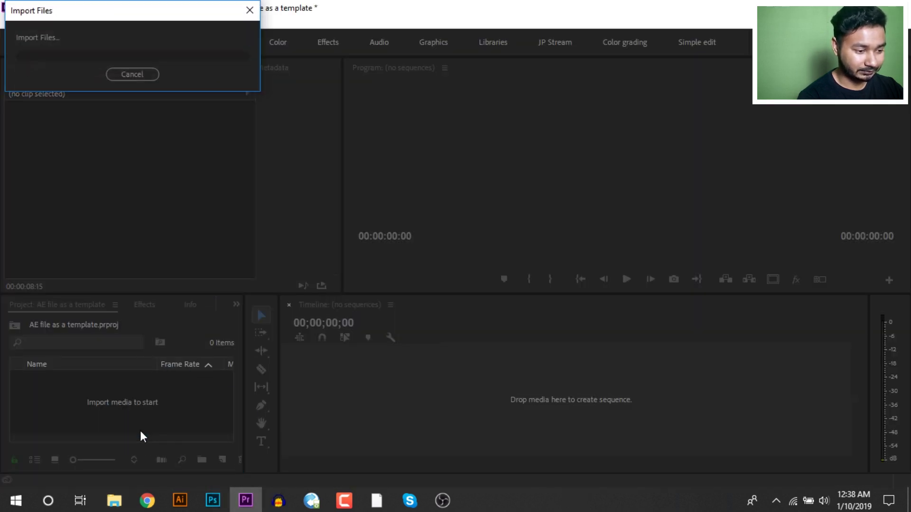
click(113, 500)
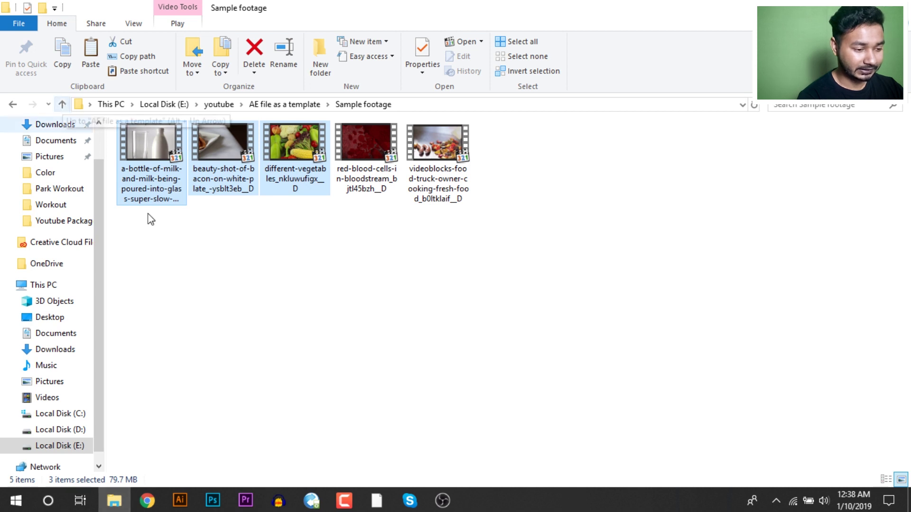
click(245, 502)
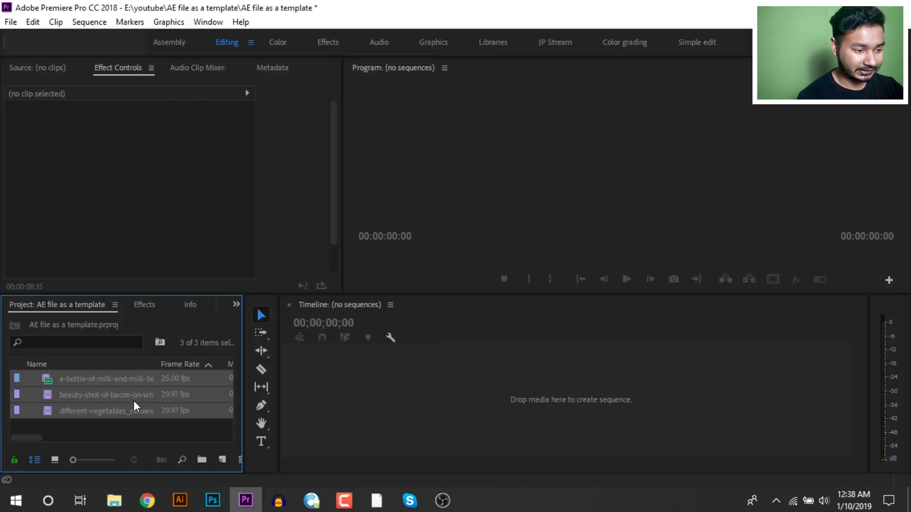
click(113, 428)
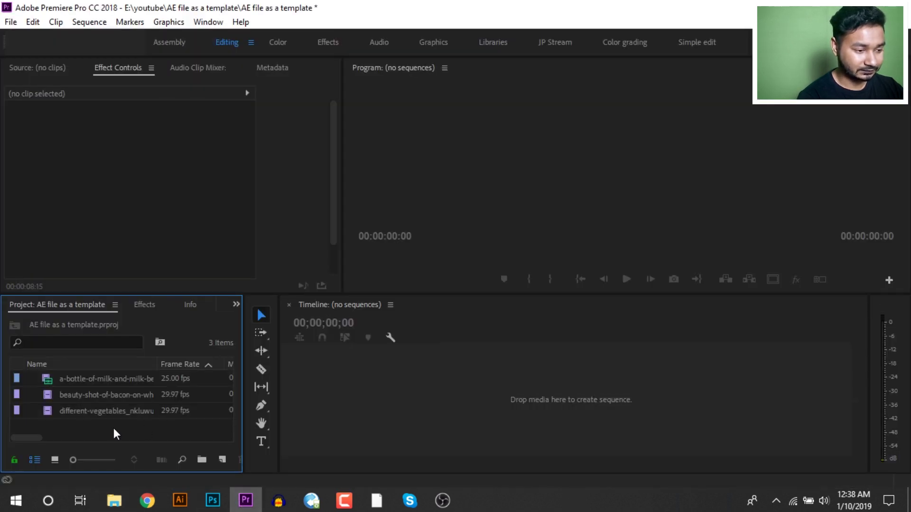
Step: Create a new sequence from the bacon clip
click(101, 394)
right_click(102, 394)
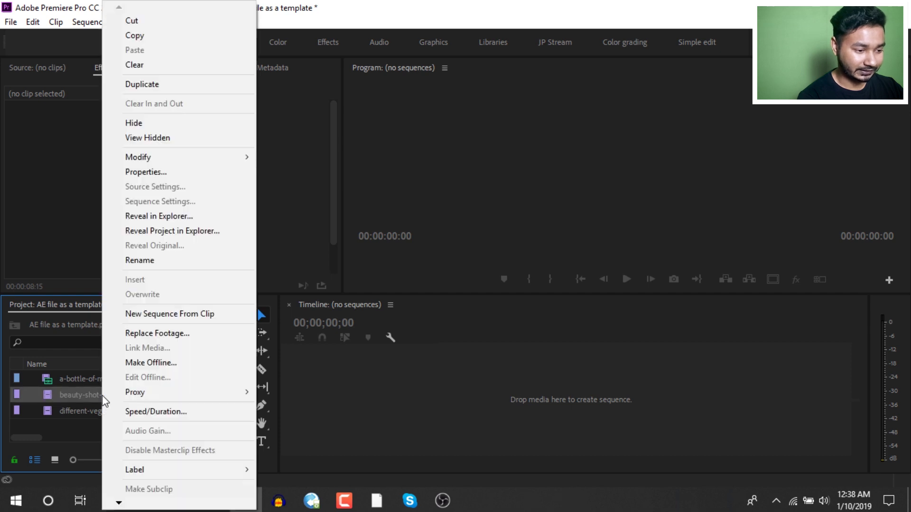
click(208, 314)
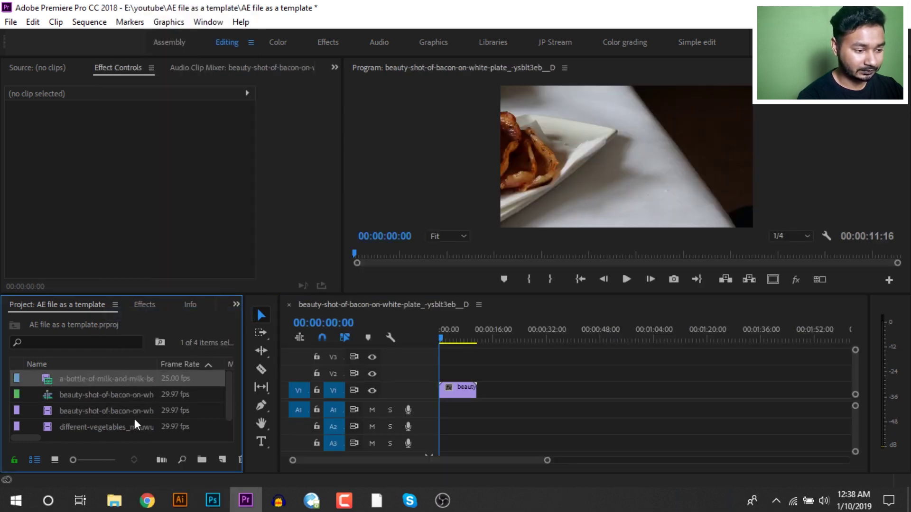
Step: Place the milk and vegetables clips on V1 after the bacon clip and preview the sequence
ctrl+click(134, 421)
drag(115, 376, 559, 391)
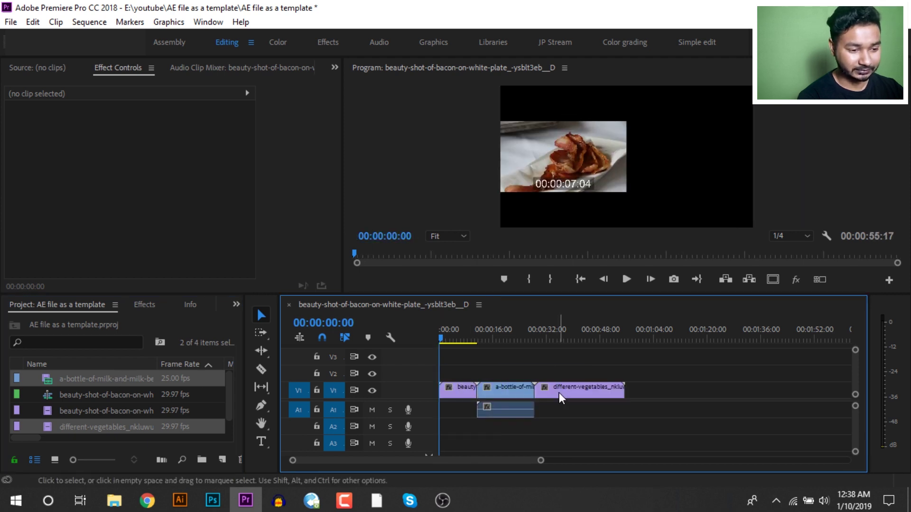
drag(474, 328, 563, 335)
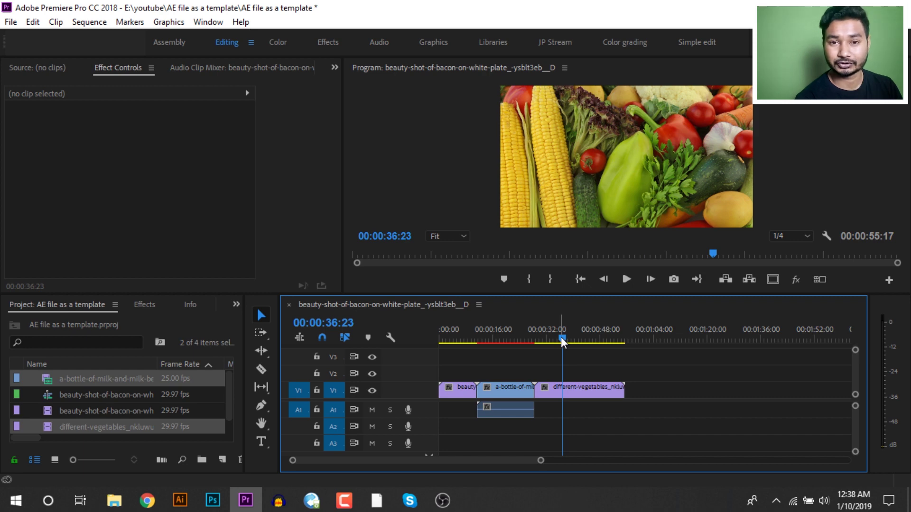
click(128, 505)
Step: Open AE template > After Effects and drag the Titles .aep project into Premiere
click(183, 431)
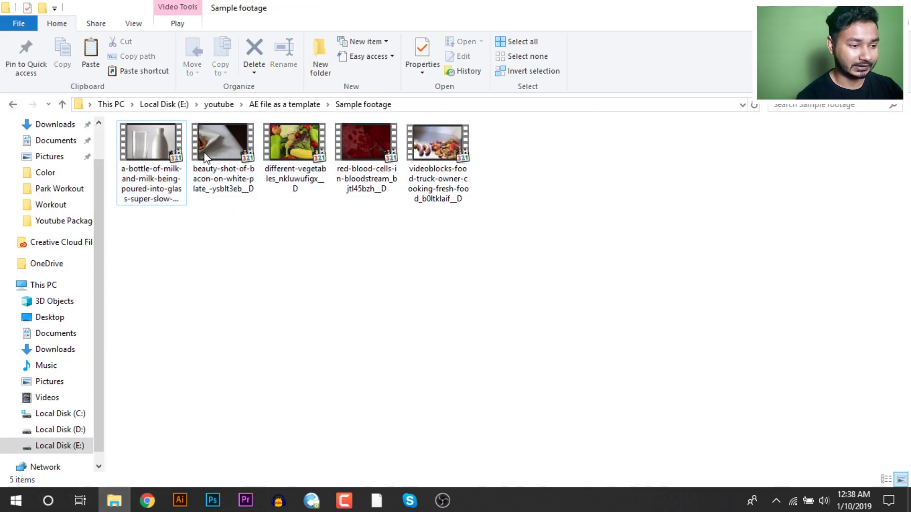
click(62, 104)
click(167, 145)
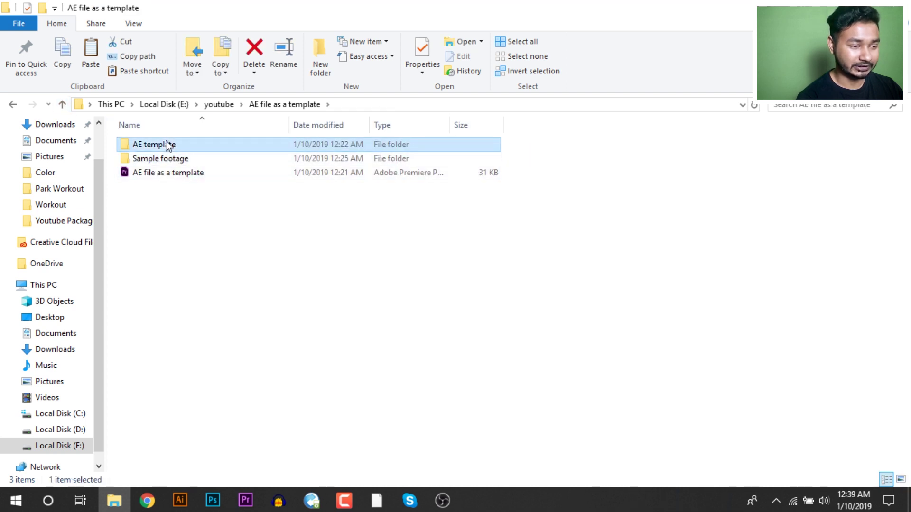
double_click(167, 145)
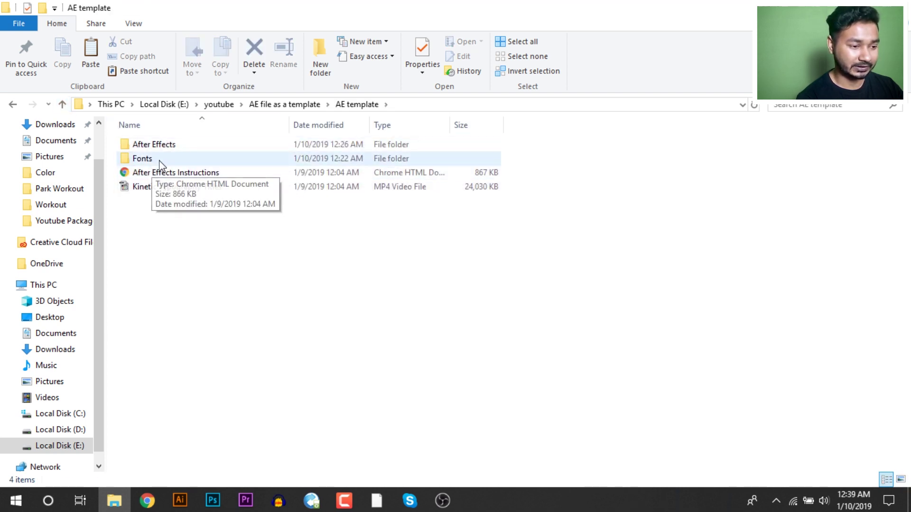
double_click(136, 145)
drag(151, 163, 101, 406)
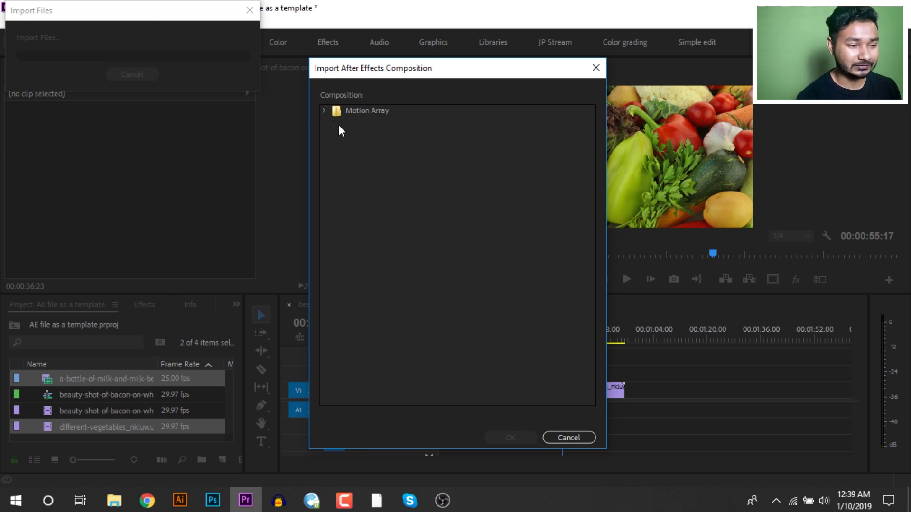
Step: Import the Scene 02 composition from Motion Array > 03. Other
click(324, 112)
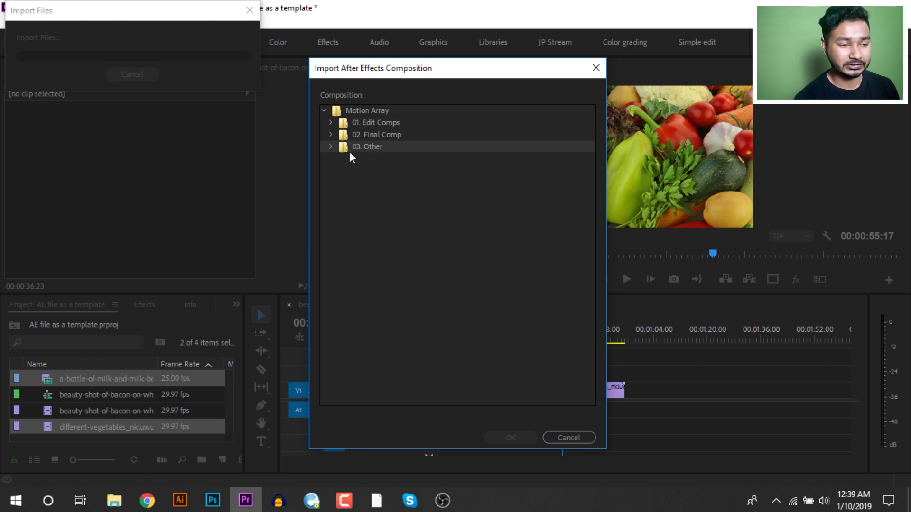
click(331, 146)
click(372, 170)
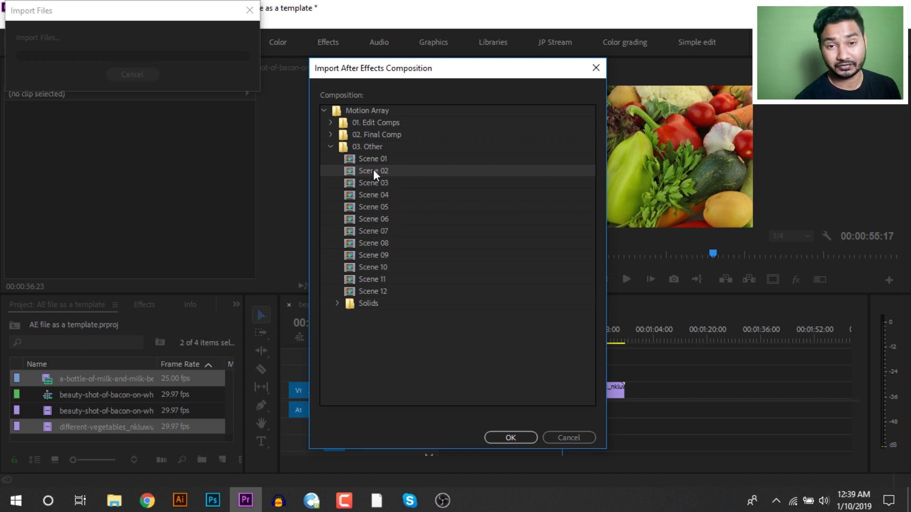
click(512, 438)
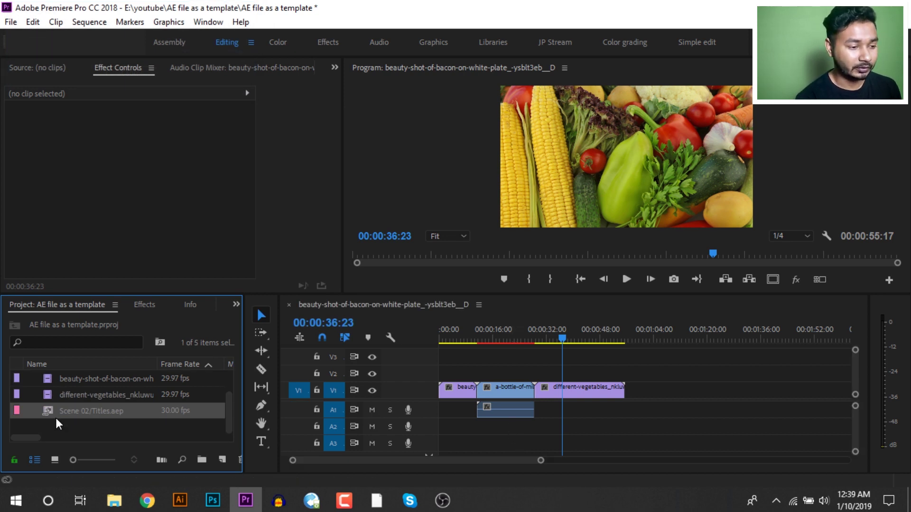
Step: Place Scene 02/Titles.aep on V2 above the vegetables clip
drag(67, 408, 570, 375)
drag(559, 331, 568, 334)
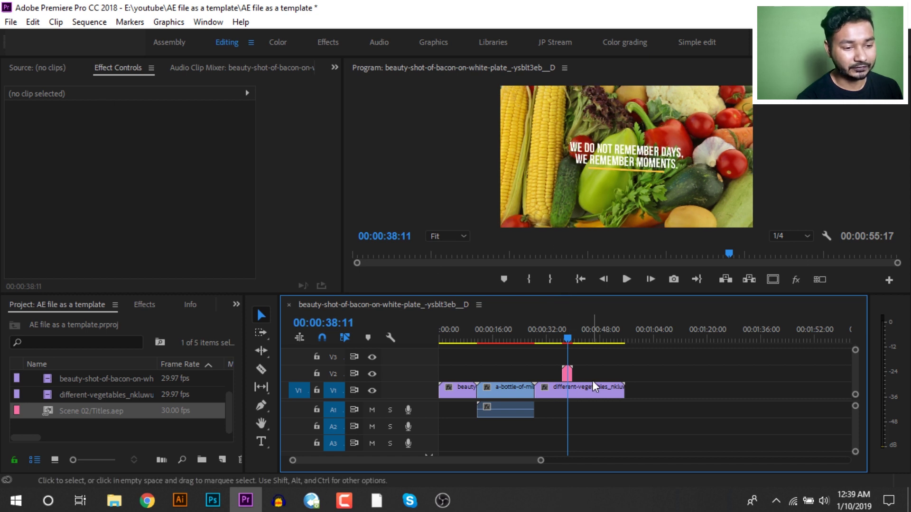
click(567, 373)
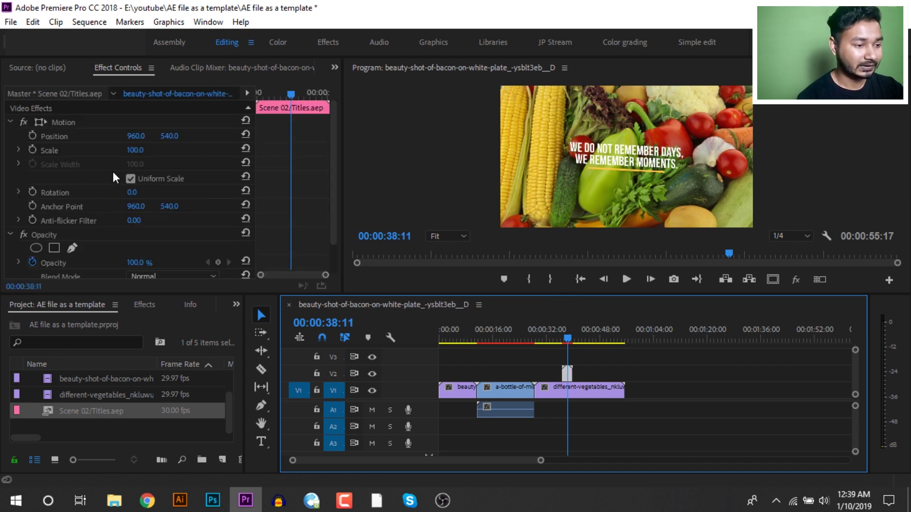
Step: Set the title's Motion Position to 572, 924 and show its editable text fields
drag(166, 135, 43, 136)
drag(136, 136, 350, 204)
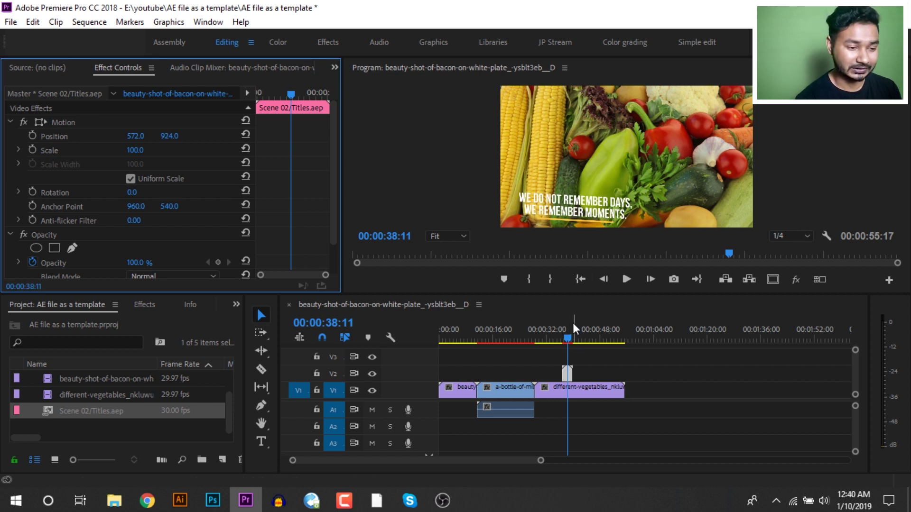
click(569, 372)
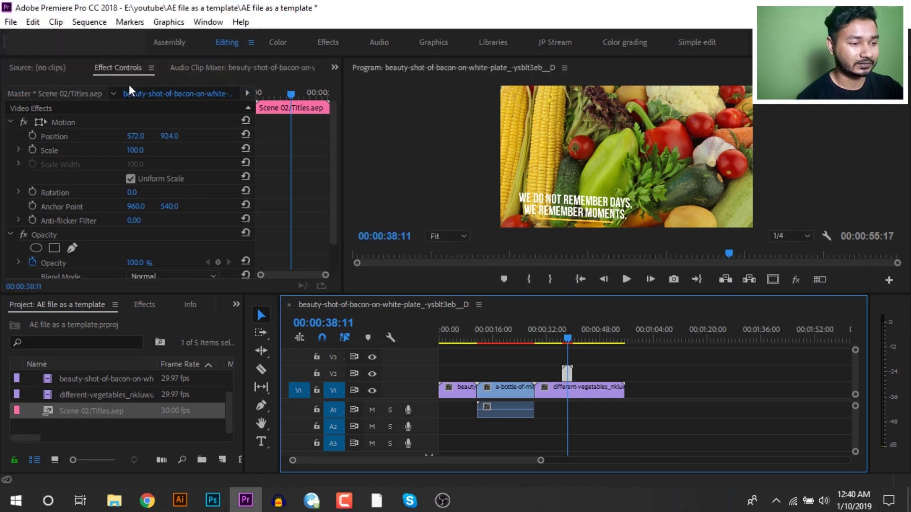
click(123, 69)
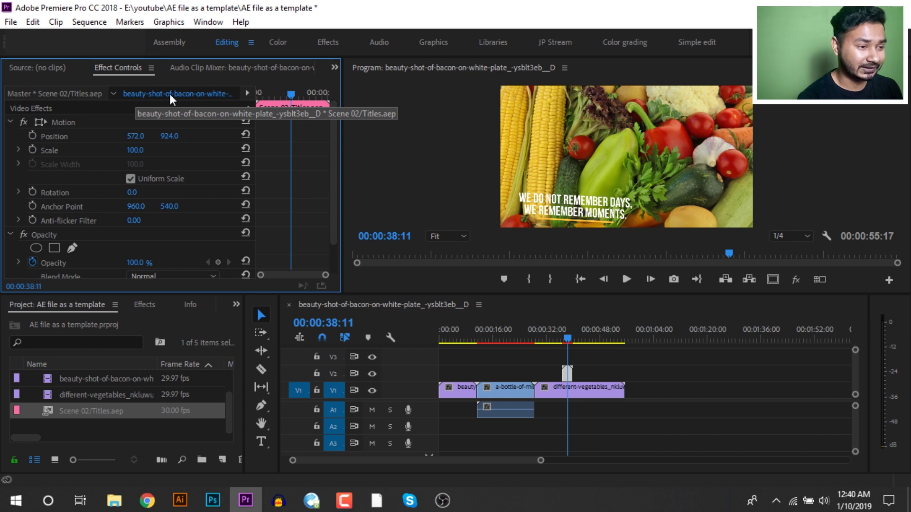
click(30, 95)
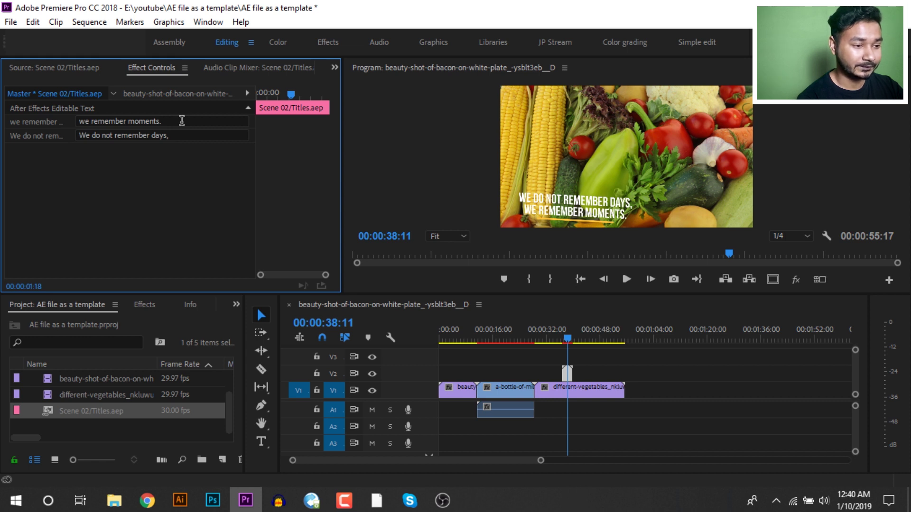
Step: Change the title's text lines to 'Fresh vegetable' and 'Healthy life'
click(176, 135)
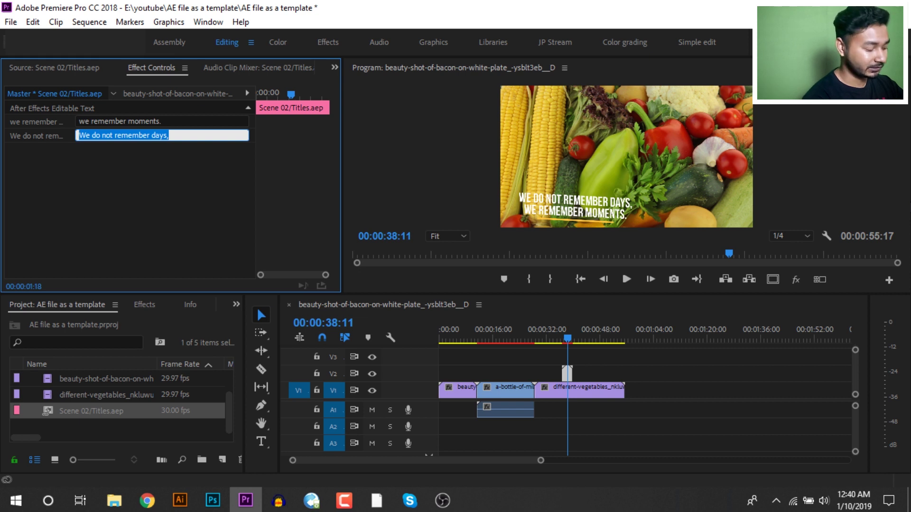
text(Fresh vege)
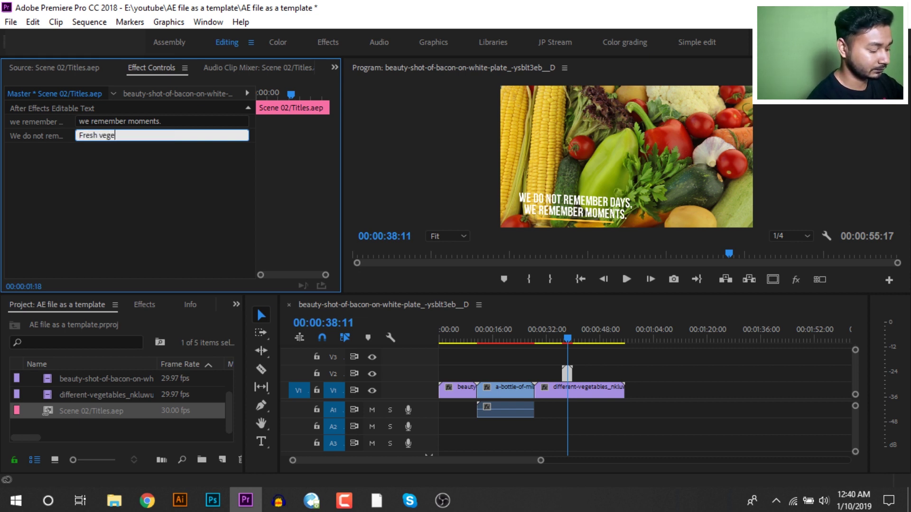
text(table)
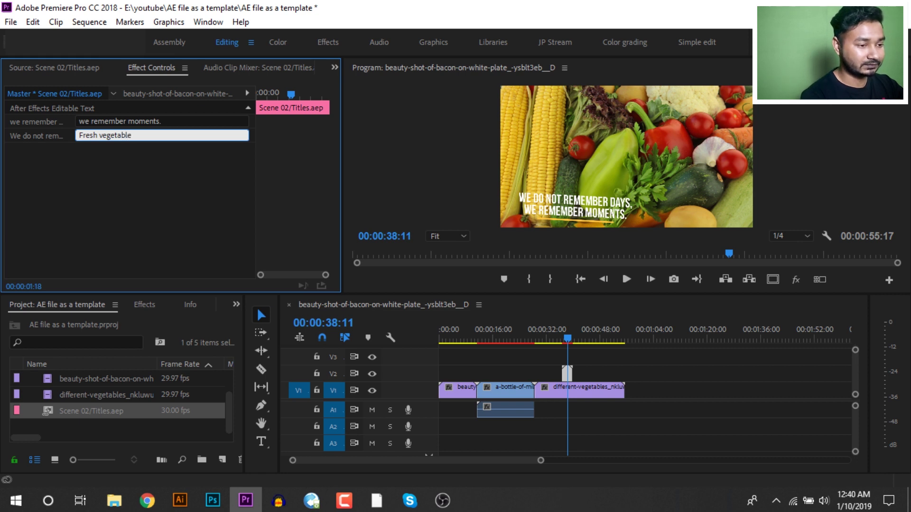
key(Return)
click(172, 119)
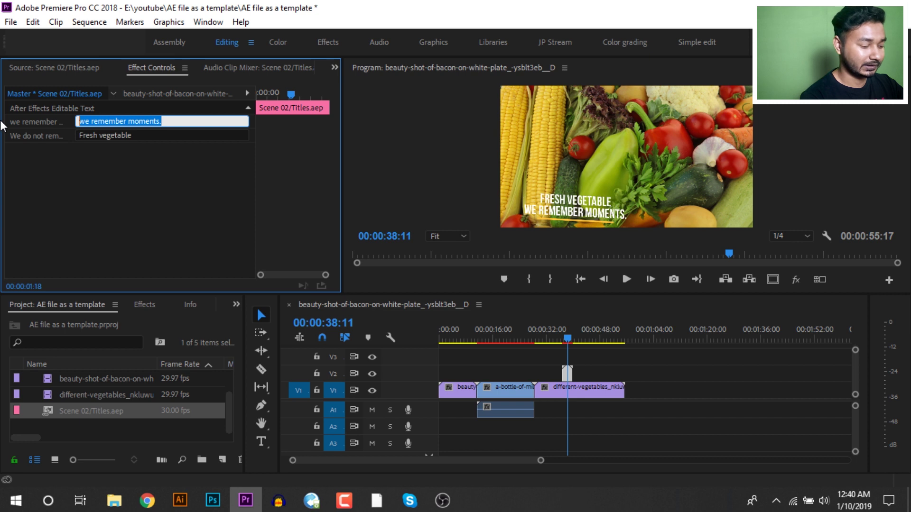
text(Healt)
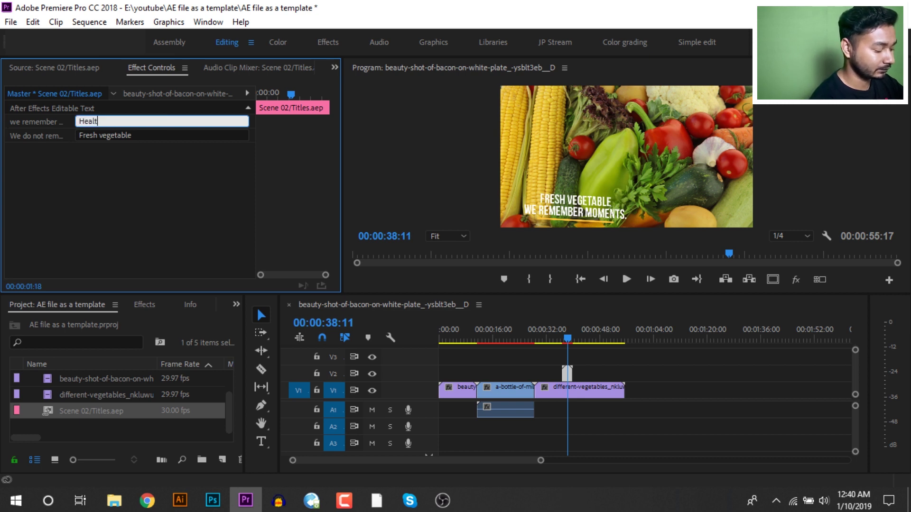
text(hy life)
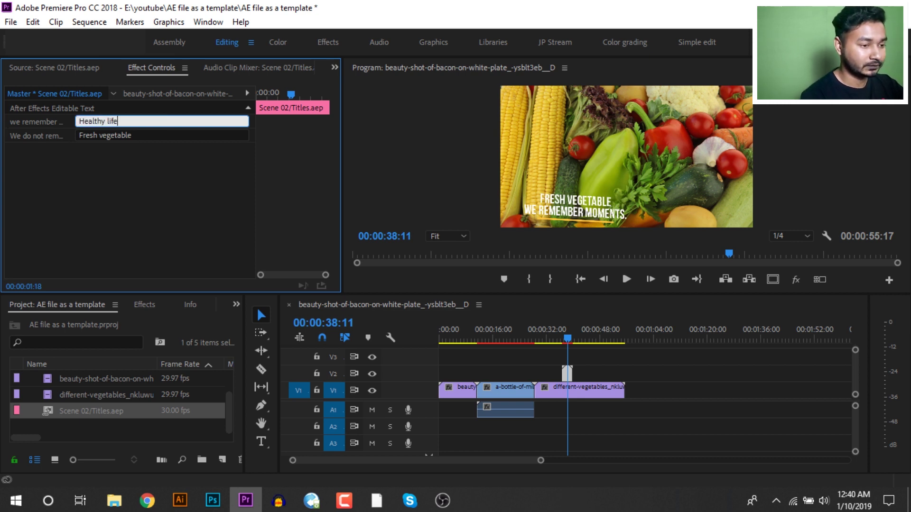
click(155, 136)
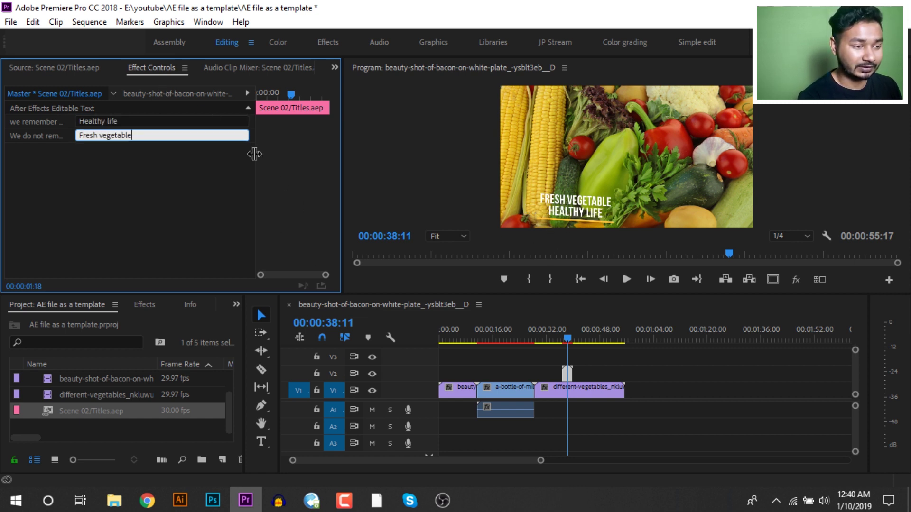
Step: Set the title's Position X to 431
click(183, 95)
drag(135, 136, 663, 304)
drag(567, 338, 559, 338)
Step: Play the sequence and stop at 00:00:38:10 to preview the title over the vegetables
key(space)
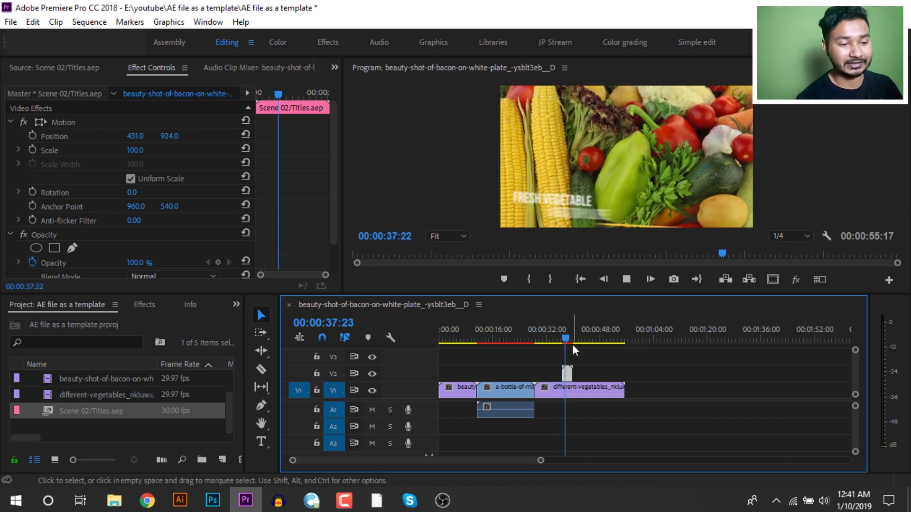
key(space)
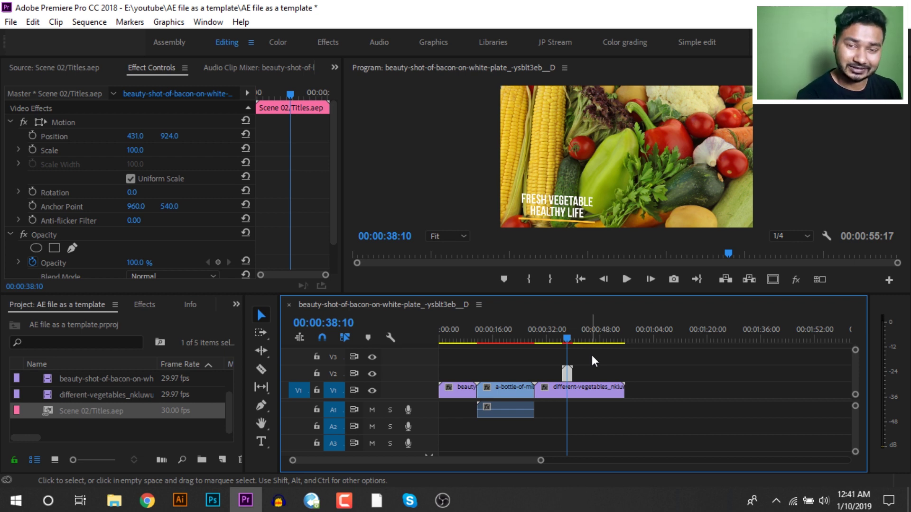
Step: Open the Titles clip in After Effects with Edit Original, dismissing the licence warning
right_click(569, 371)
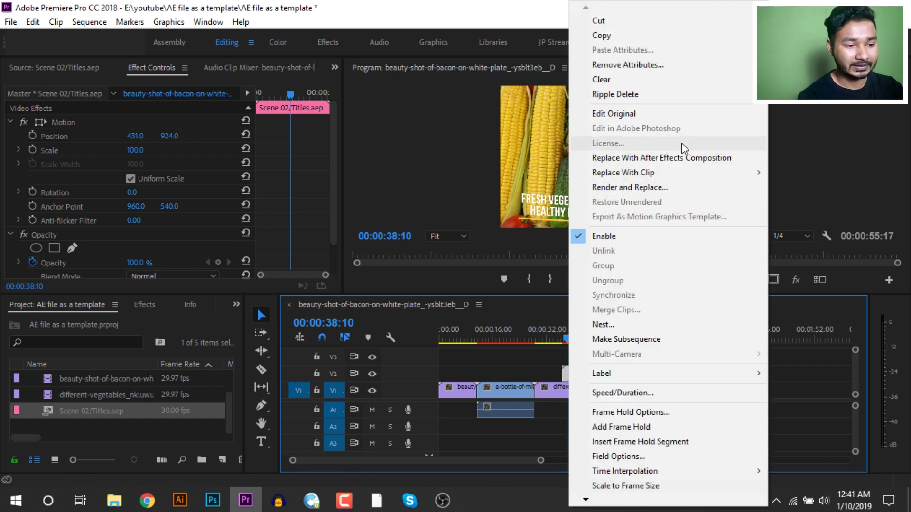
click(666, 116)
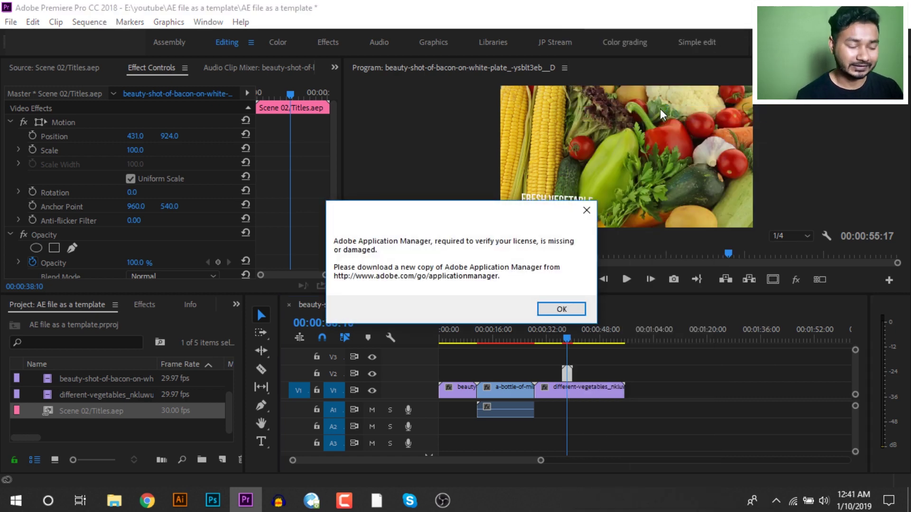
click(562, 311)
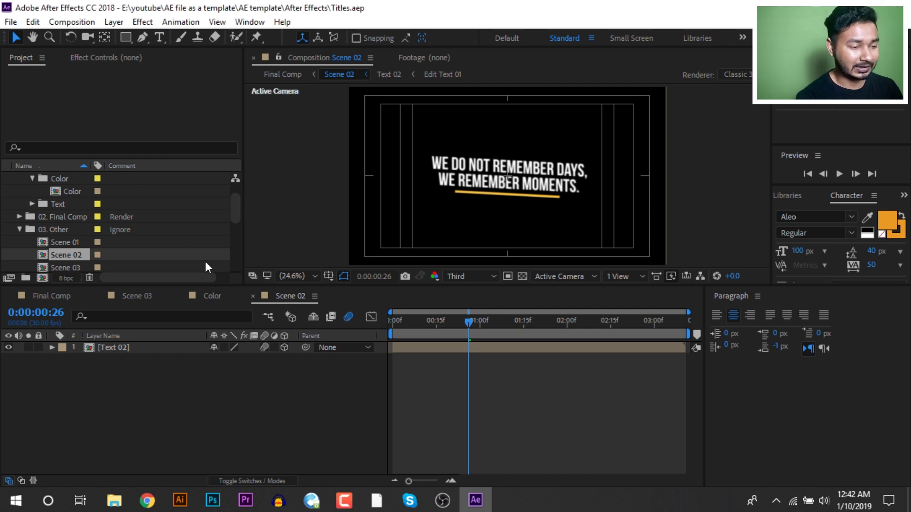
Step: Show the Color layer's effect settings in the Color composition, then return to Premiere
click(221, 296)
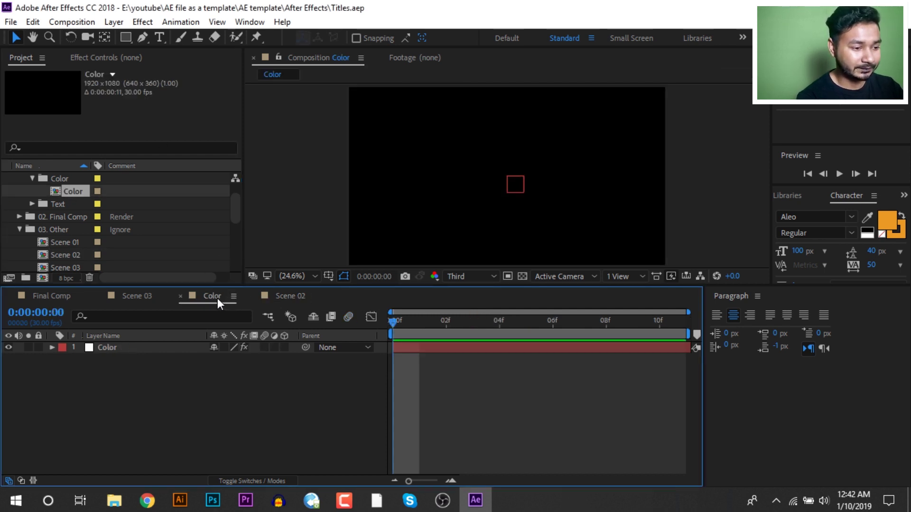
click(144, 347)
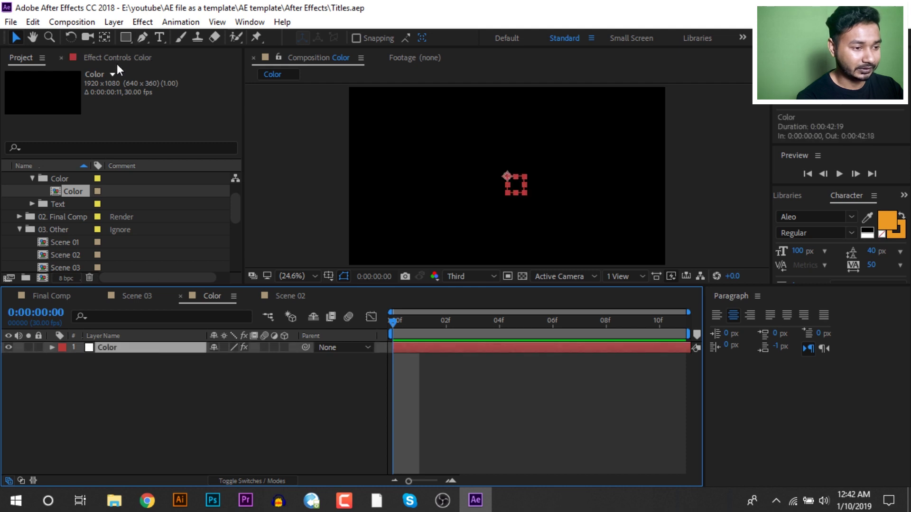
click(104, 57)
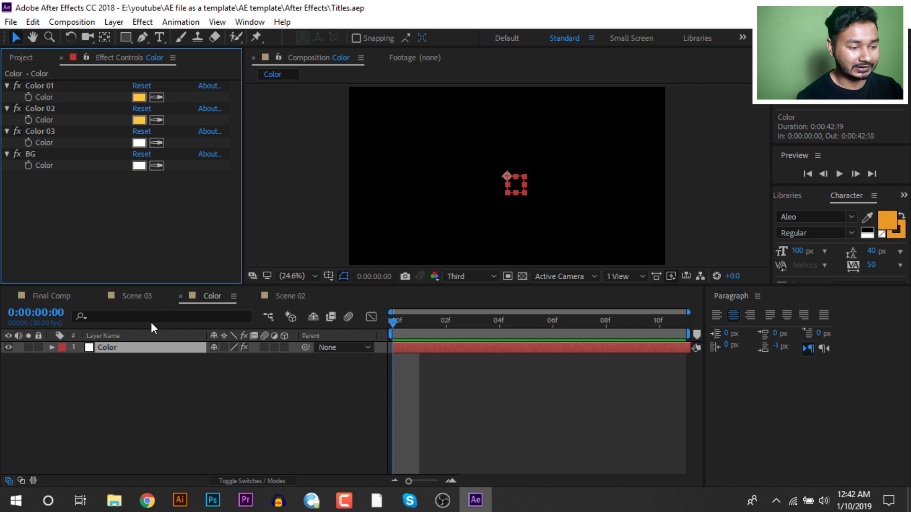
click(245, 500)
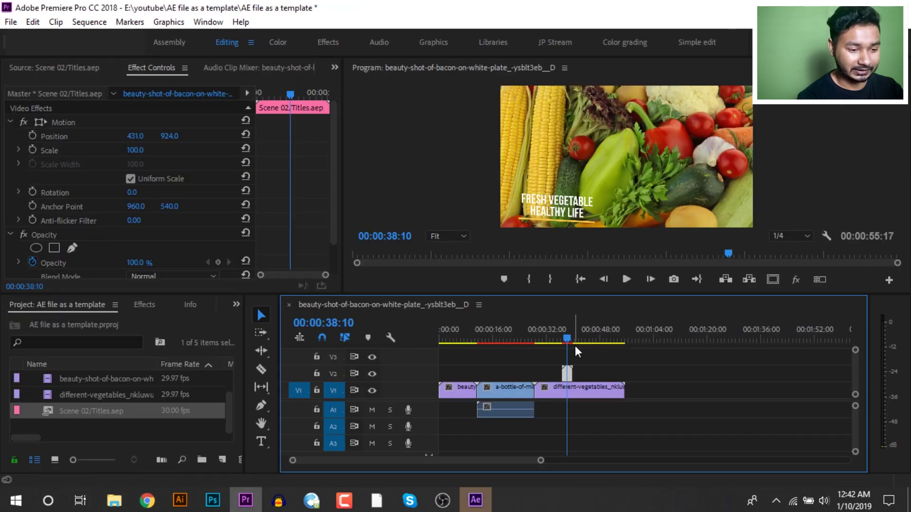
Step: Slide the Titles clip on V2 above the milk clip and scrub to 00:00:21:29
drag(567, 375, 509, 391)
key(ctrl+z)
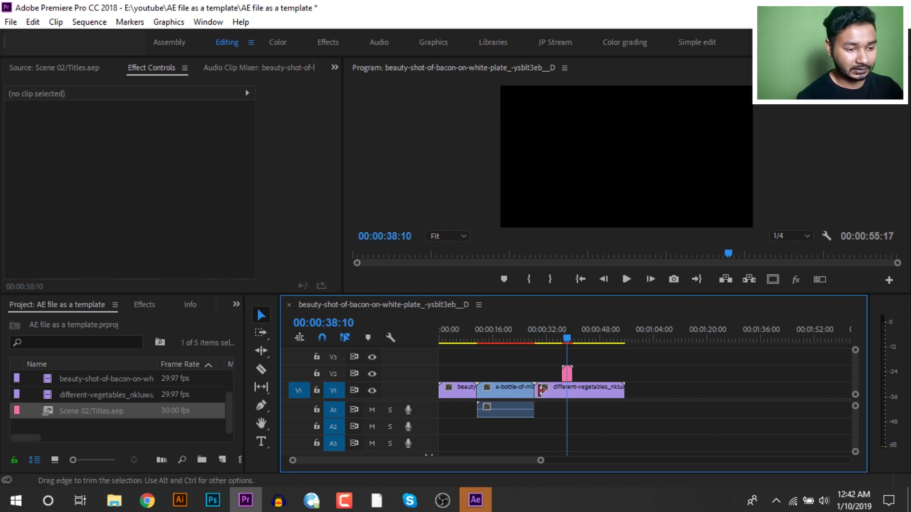
drag(567, 374, 511, 374)
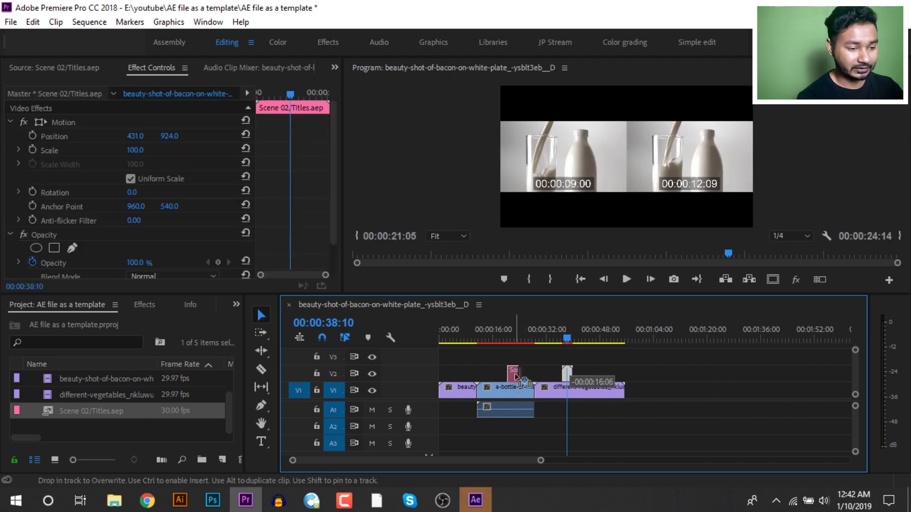
click(506, 333)
drag(507, 333, 514, 333)
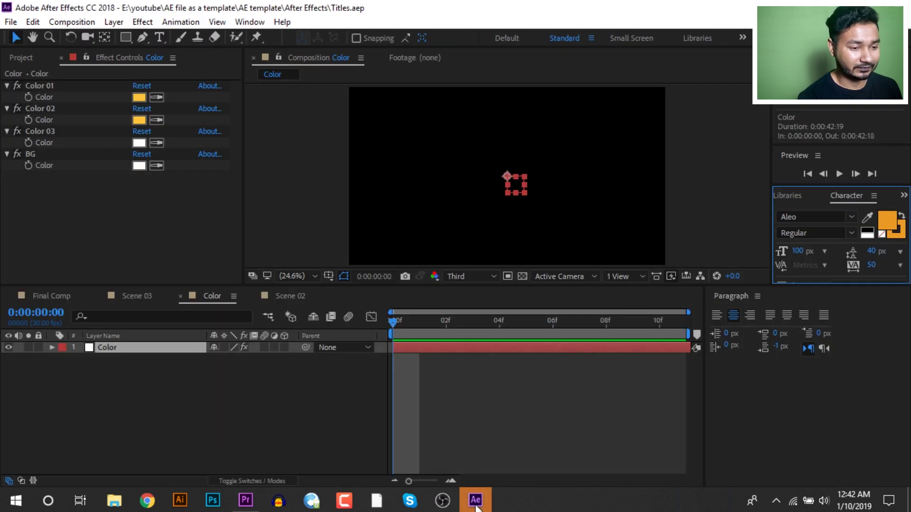
click(475, 500)
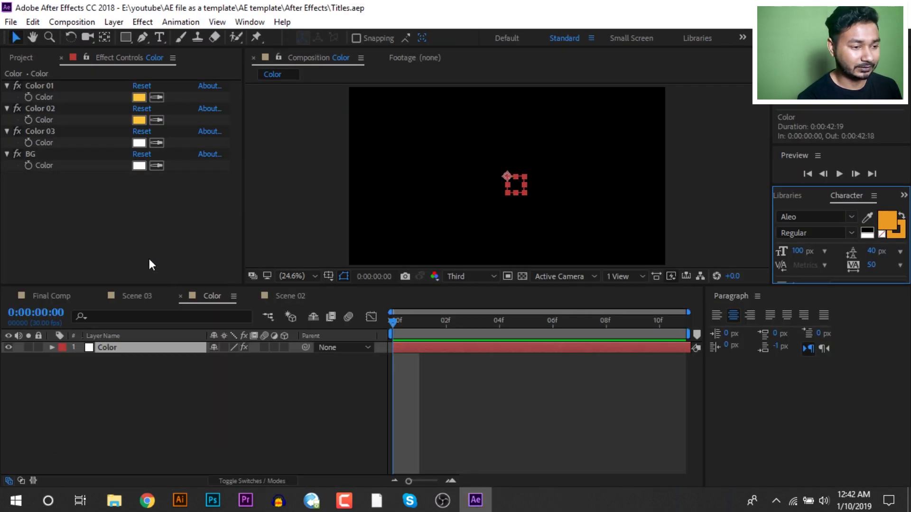
Step: Set Color 03 to dark grey 262626, and use the eyedropper to give BG the same grey
click(144, 143)
mouse_move(88, 299)
mouse_down()
mouse_move(52, 316)
mouse_move(52, 343)
mouse_up()
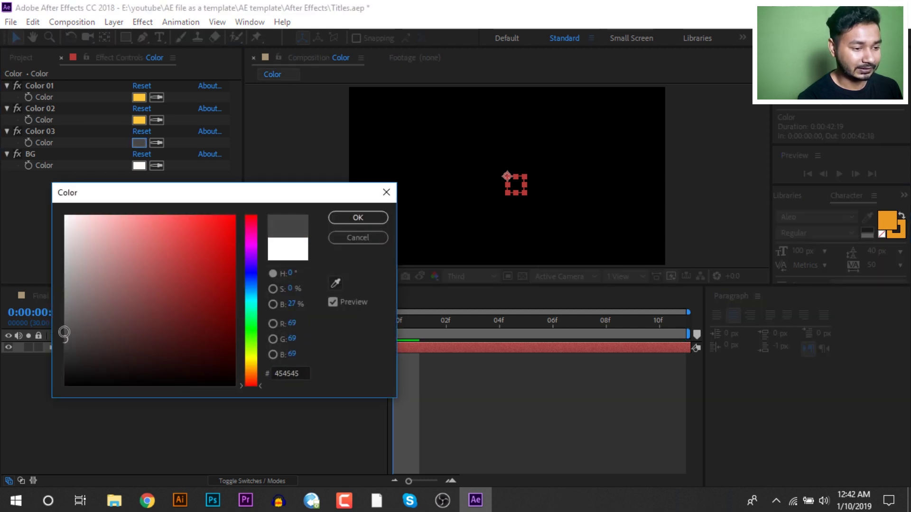
click(361, 218)
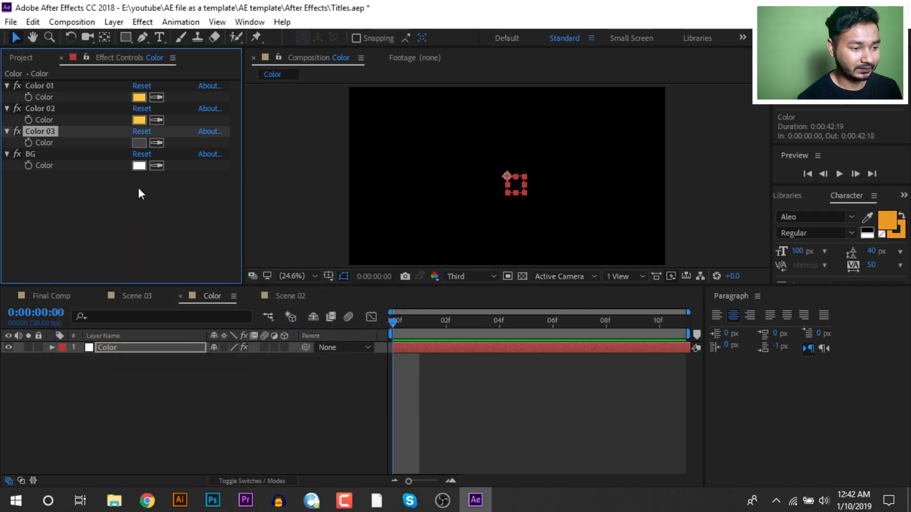
click(139, 166)
mouse_move(47, 332)
mouse_down()
mouse_move(46, 320)
mouse_move(47, 339)
mouse_up()
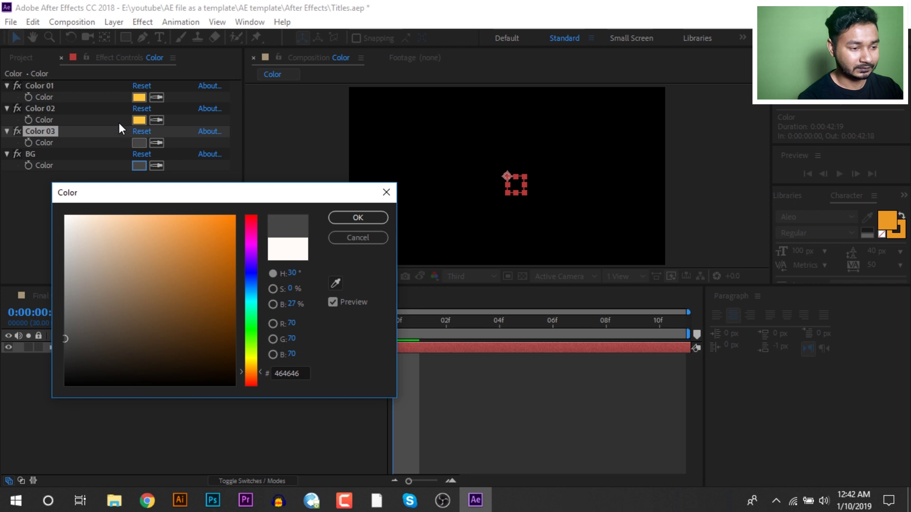
click(335, 284)
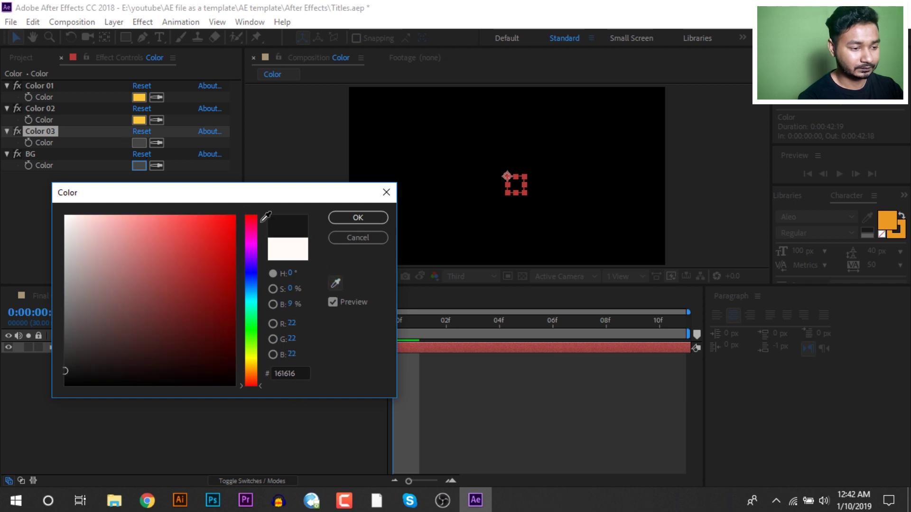
click(140, 148)
click(351, 221)
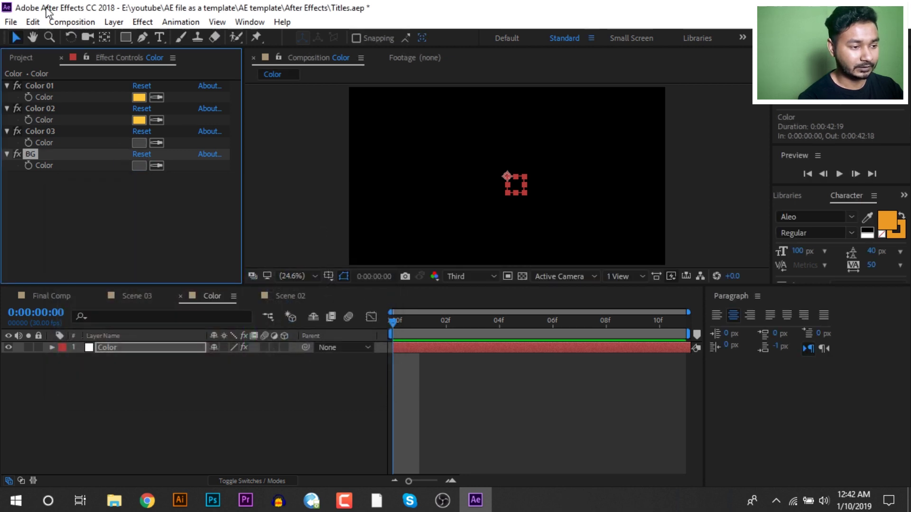
Step: Save the After Effects project and quit After Effects, returning to Premiere
click(11, 22)
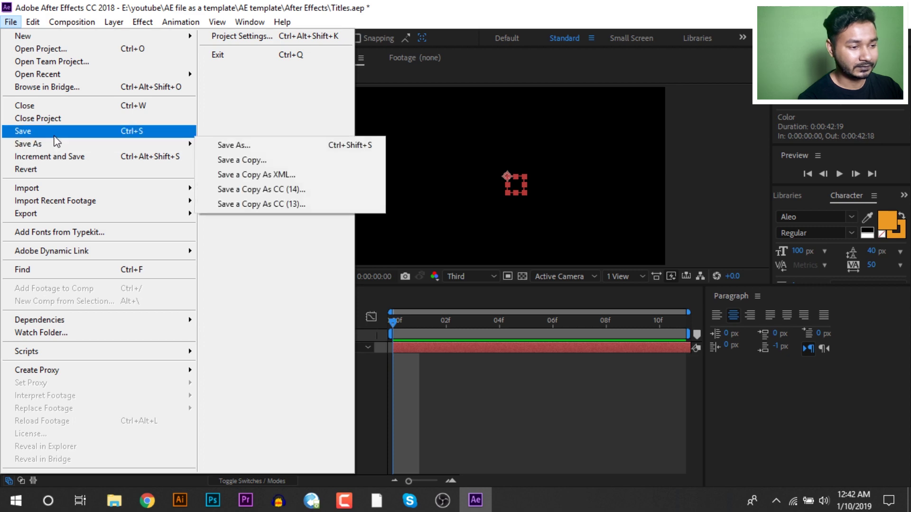
click(52, 129)
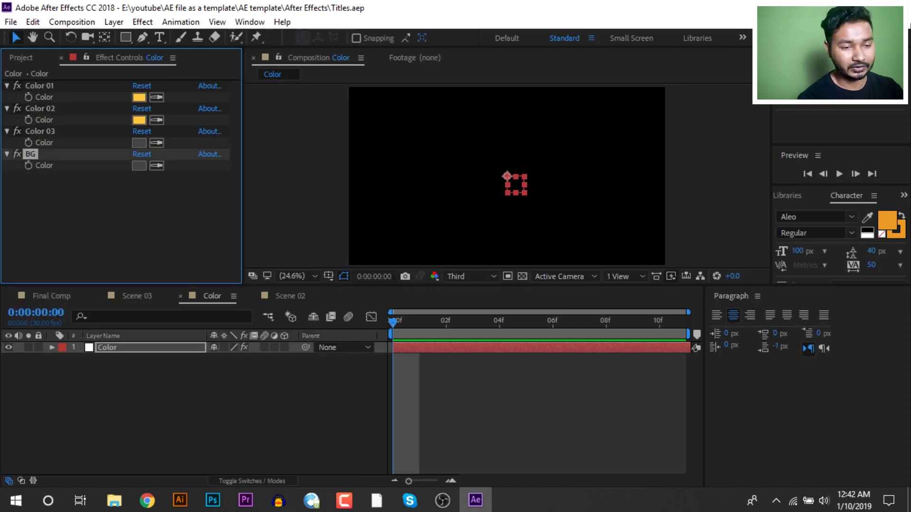
click(908, 11)
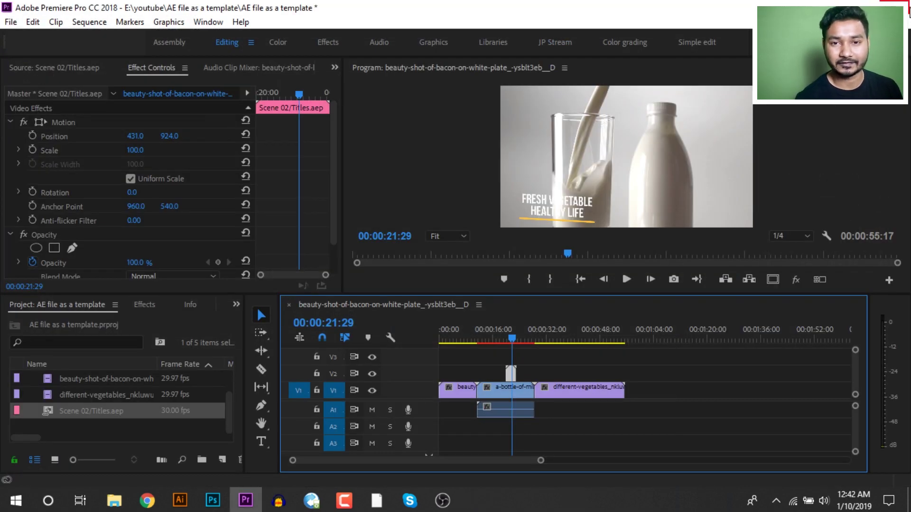
key(Left)
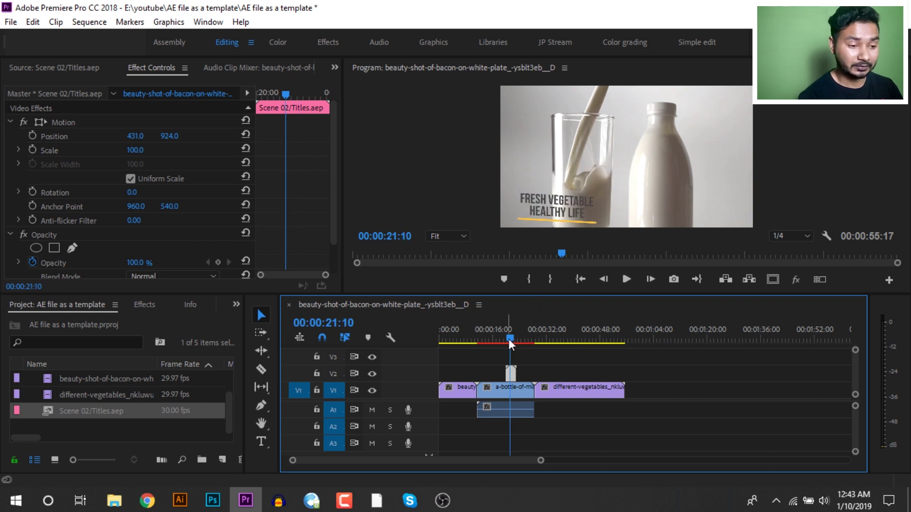